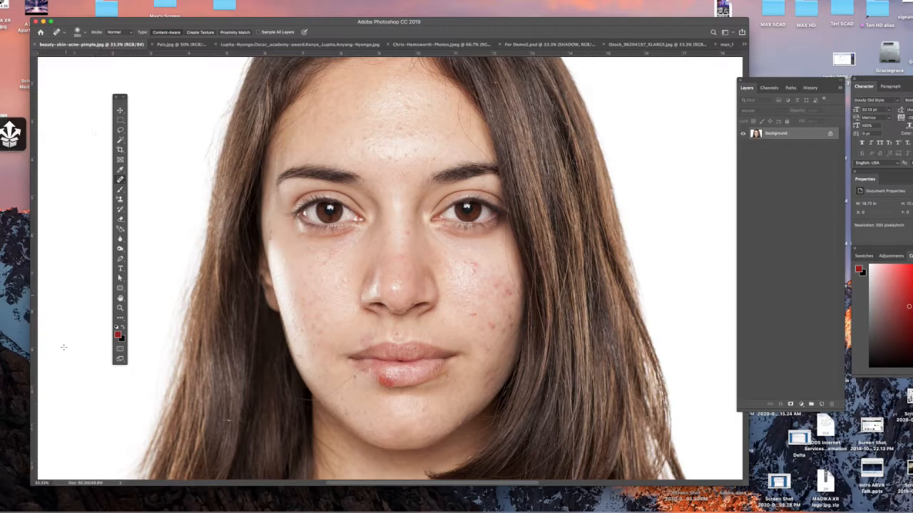
Examine the blemishes on the portrait's face at several magnifications with the Zoom tool
drag(120, 106, 104, 139)
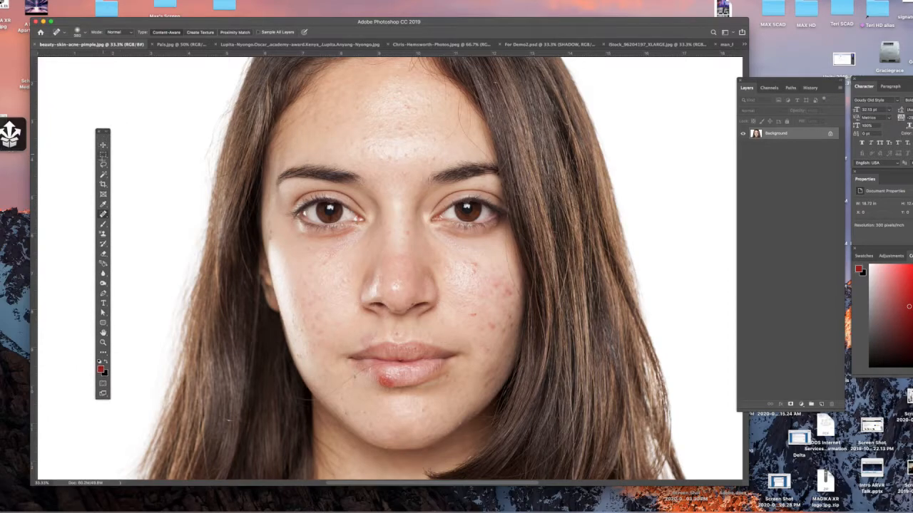
click(103, 344)
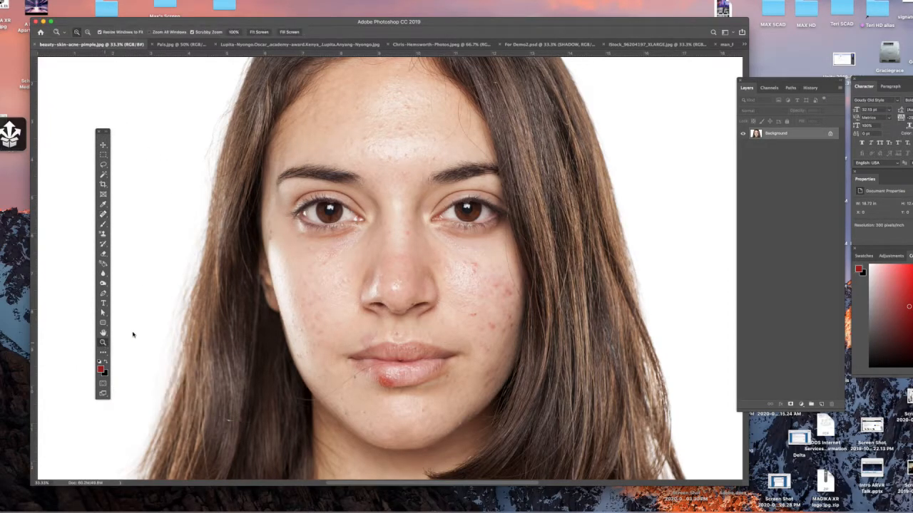
click(467, 301)
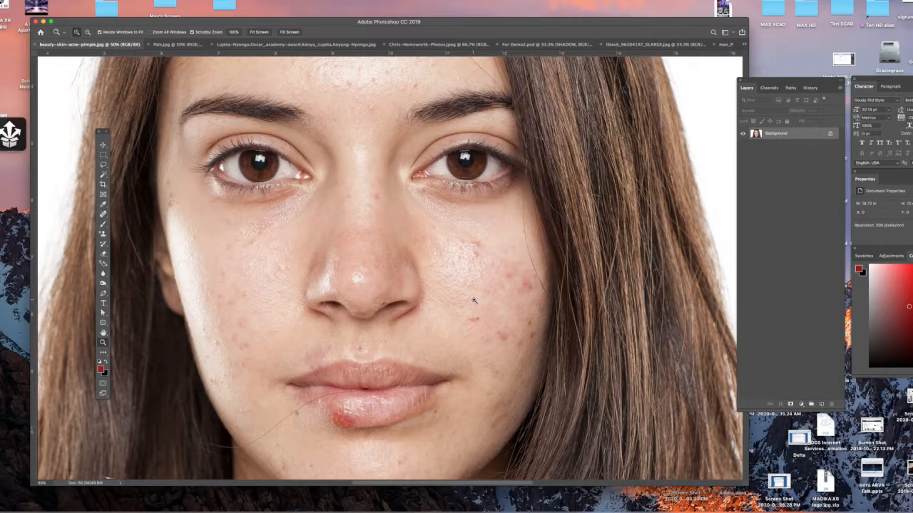
alt+click(476, 300)
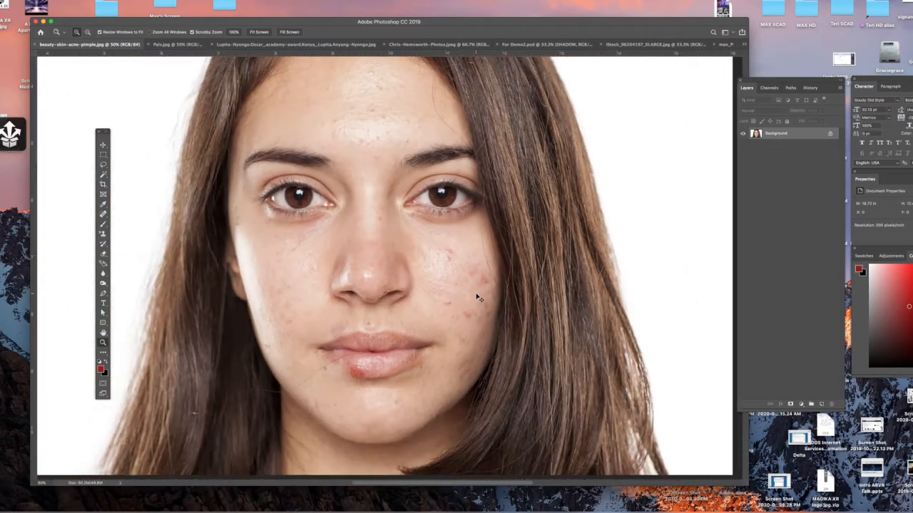
alt+click(476, 300)
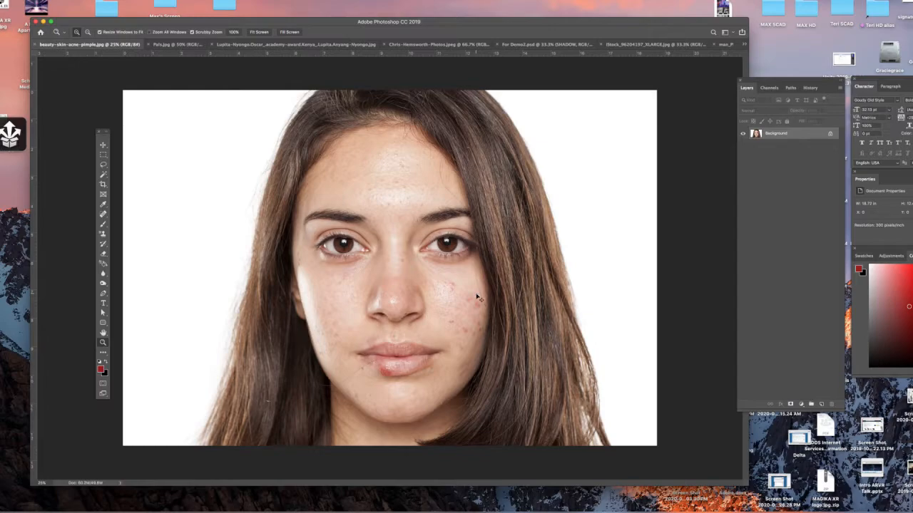
alt+click(478, 298)
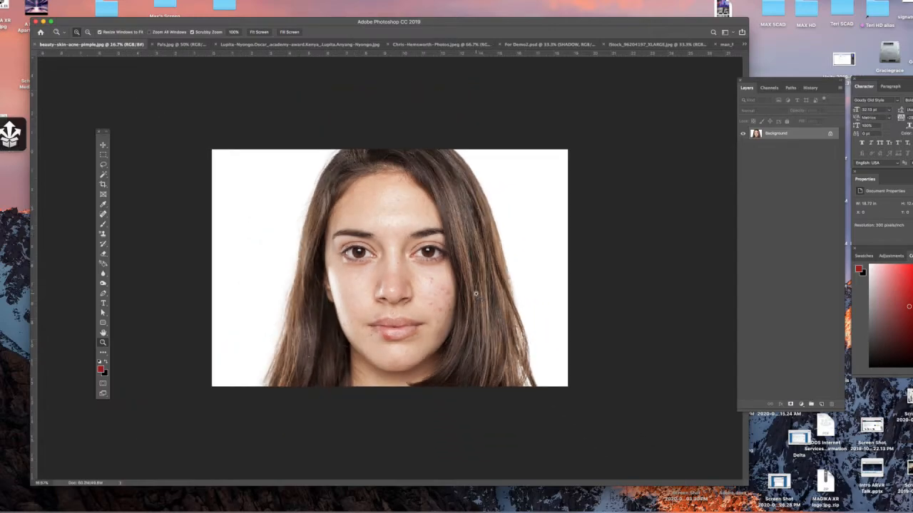
click(417, 290)
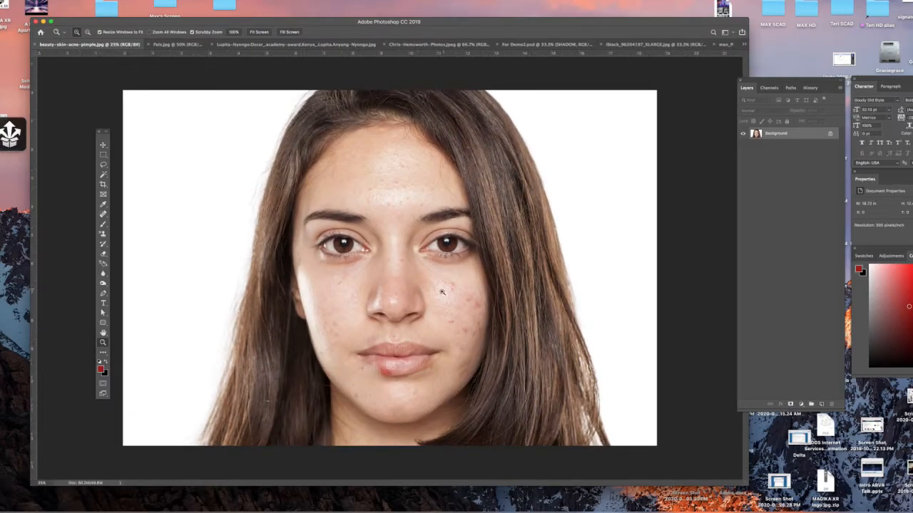
click(443, 292)
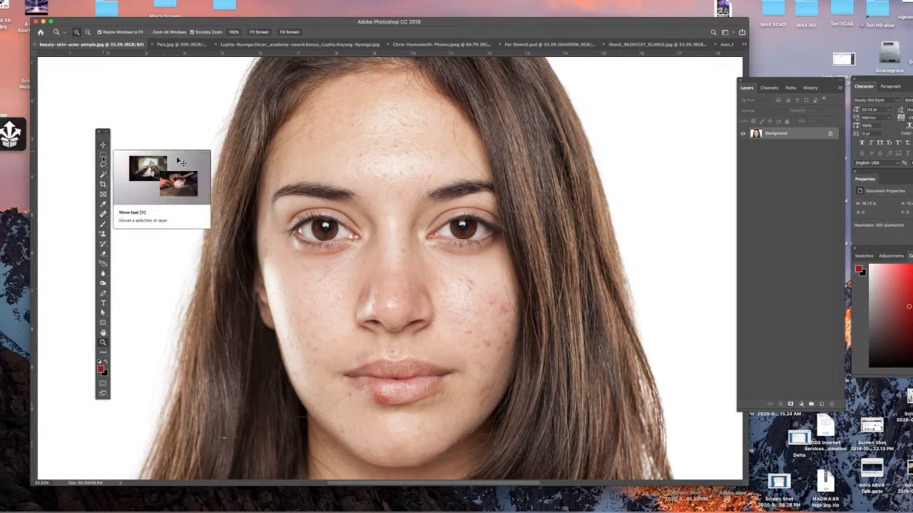
Choose the Spot Healing Brush and give it a small, soft tip of about 34 px with 0% hardness
click(105, 226)
right_click(107, 229)
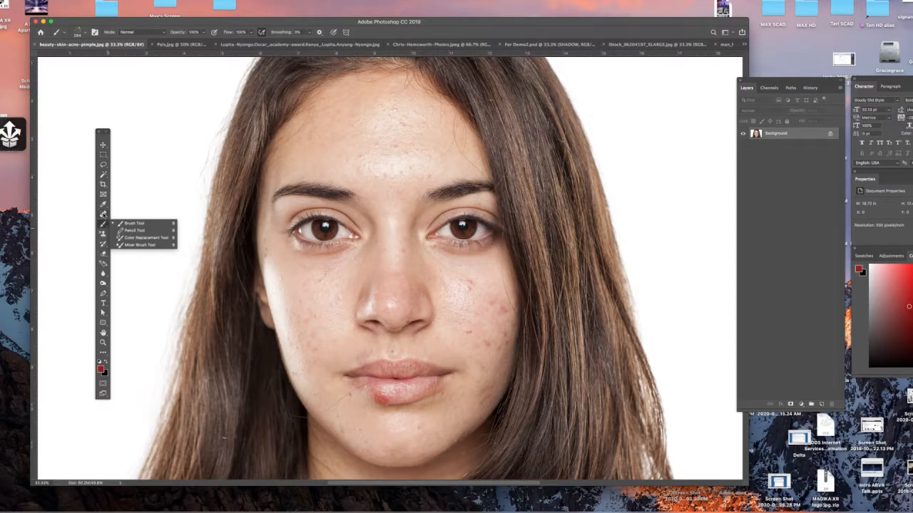
click(103, 214)
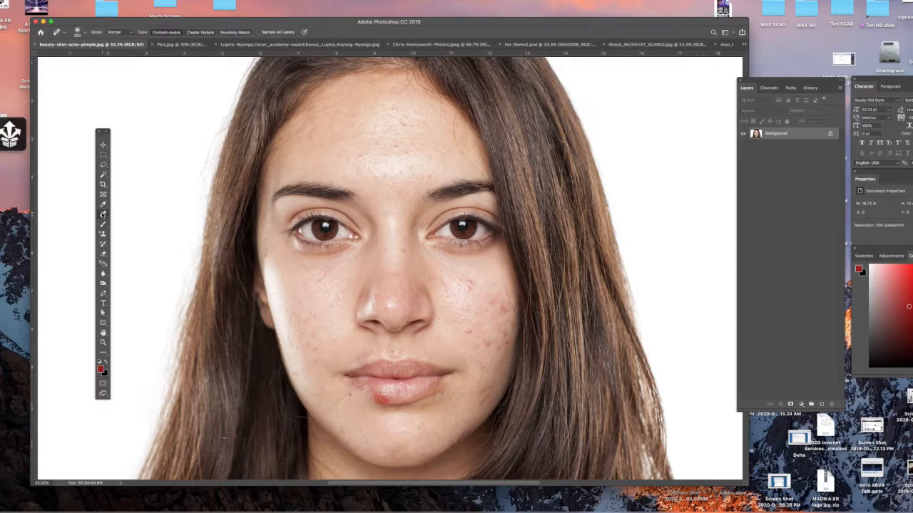
right_click(104, 215)
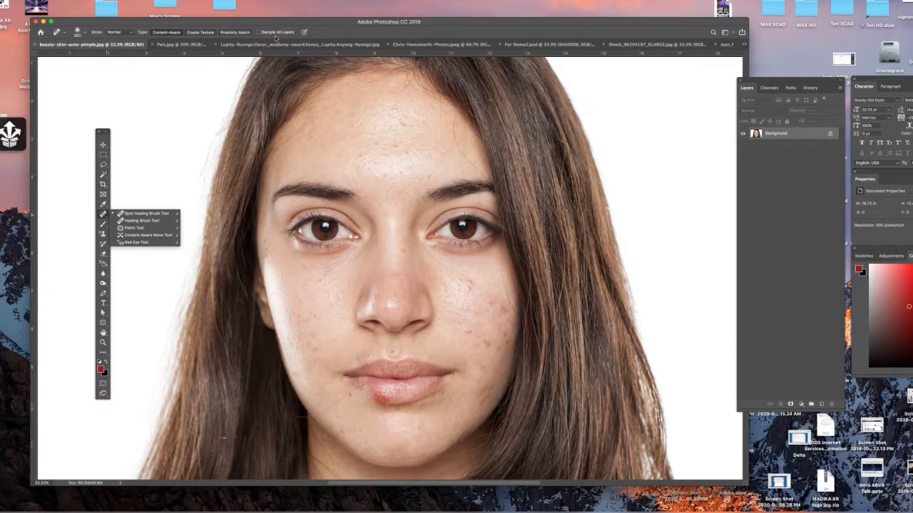
click(84, 34)
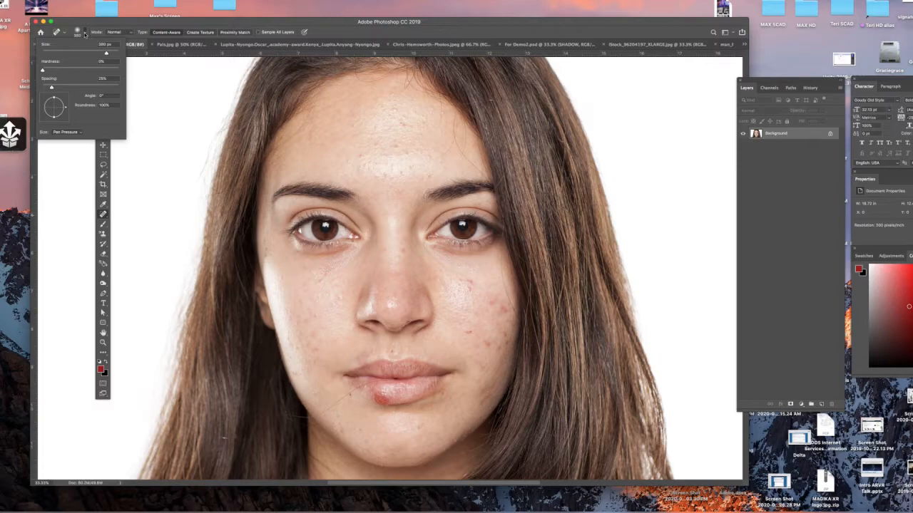
click(67, 54)
click(76, 35)
click(76, 35)
click(58, 54)
drag(58, 55, 54, 53)
drag(43, 70, 143, 73)
drag(136, 73, 28, 71)
Heal the red blemishes on the cheek beside the hair and the sore on the lower lip, enlarging the brush slightly after the first spot
drag(473, 287, 470, 278)
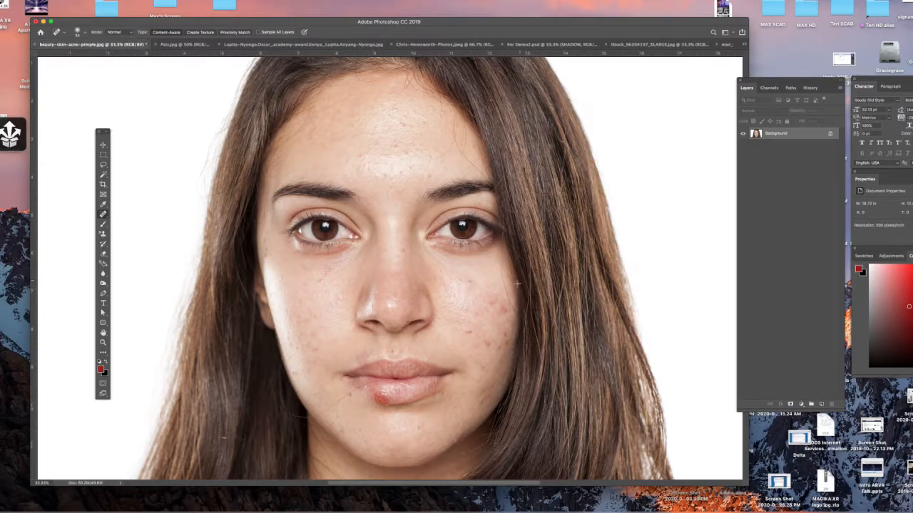
click(84, 34)
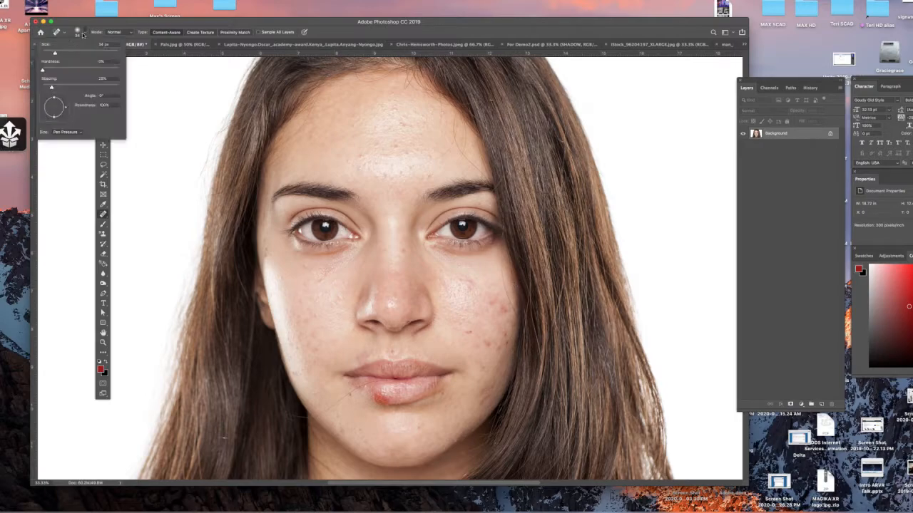
drag(70, 54, 62, 55)
mouse_move(483, 306)
mouse_down()
mouse_move(492, 302)
mouse_move(501, 316)
mouse_up()
mouse_move(491, 348)
mouse_down()
mouse_move(485, 342)
mouse_move(505, 354)
mouse_move(482, 369)
mouse_move(492, 354)
mouse_move(487, 360)
mouse_up()
click(468, 330)
drag(384, 396, 388, 403)
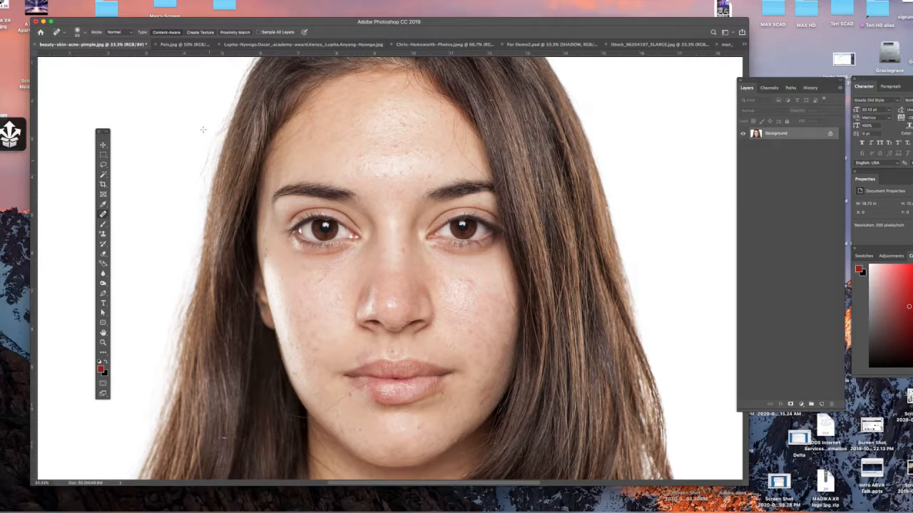
Set the healing brush size to 82 px and heal the skin on the central forehead, between the eyebrows and on the nose bridge
click(84, 34)
text(82)
key(Return)
mouse_move(356, 158)
mouse_down()
mouse_move(407, 153)
mouse_move(364, 171)
mouse_move(425, 179)
mouse_up()
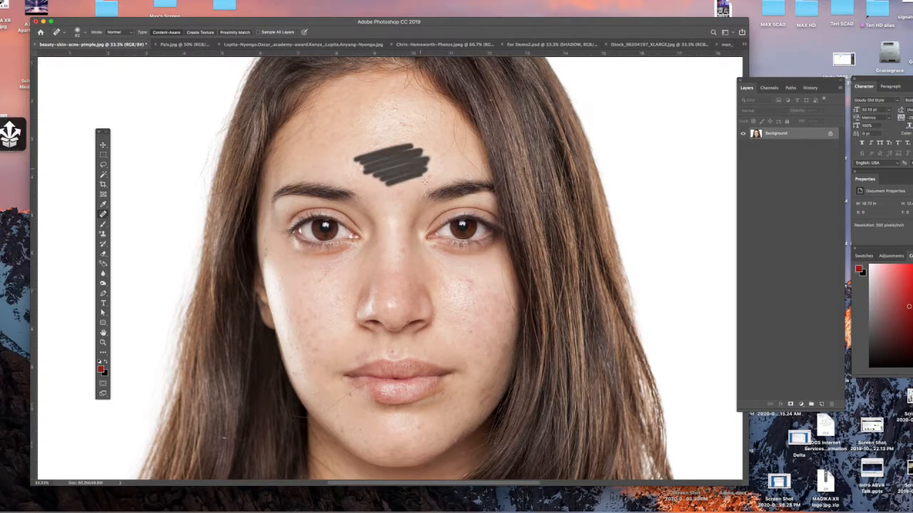
drag(406, 187, 390, 193)
drag(402, 235, 401, 234)
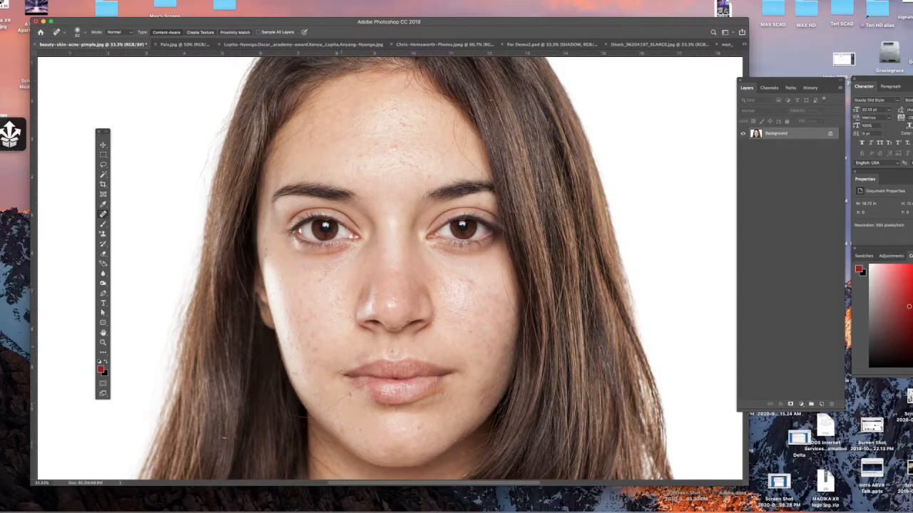
Heal the remaining small spots around the upper lip, the lower lip and the jaw
mouse_move(370, 355)
mouse_down()
mouse_move(334, 366)
mouse_move(368, 360)
mouse_up()
mouse_move(345, 394)
mouse_down()
mouse_move(359, 392)
mouse_move(318, 413)
mouse_up()
drag(389, 396, 360, 390)
Switch to the Clone Stamp tool
click(103, 353)
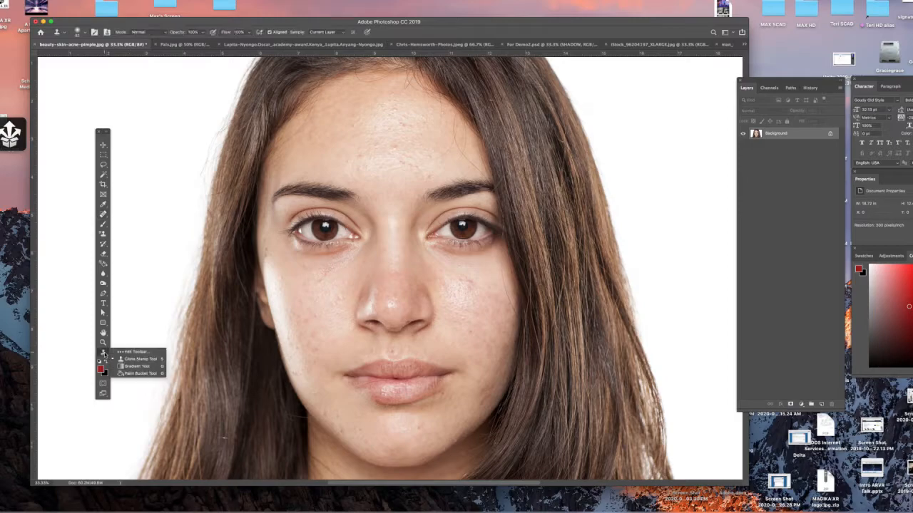
click(125, 358)
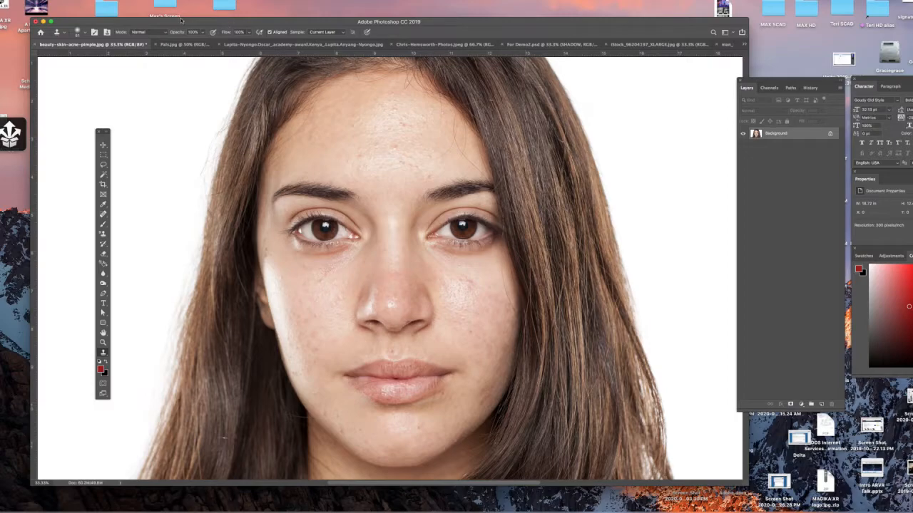
Apply the Liquify filter to the face, reshaping the mouth by pulling its corner slightly upward into a subtle smile
click(160, 1)
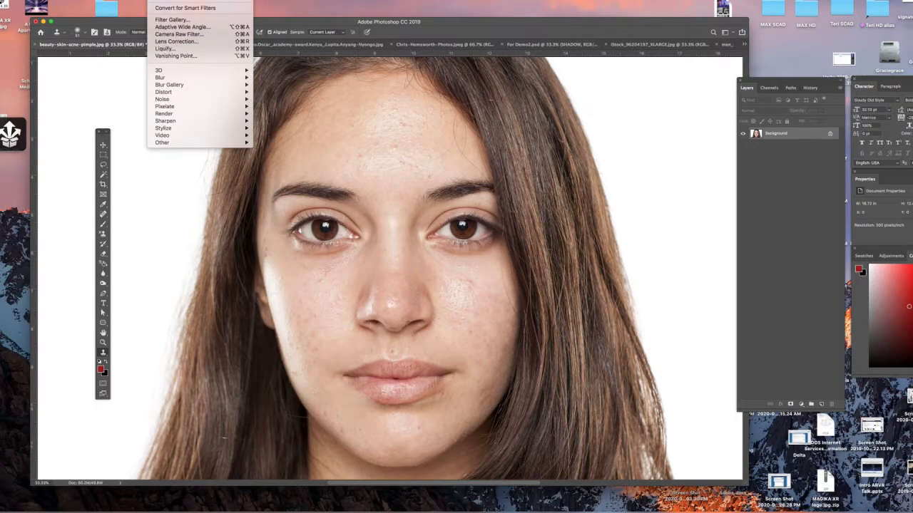
click(171, 49)
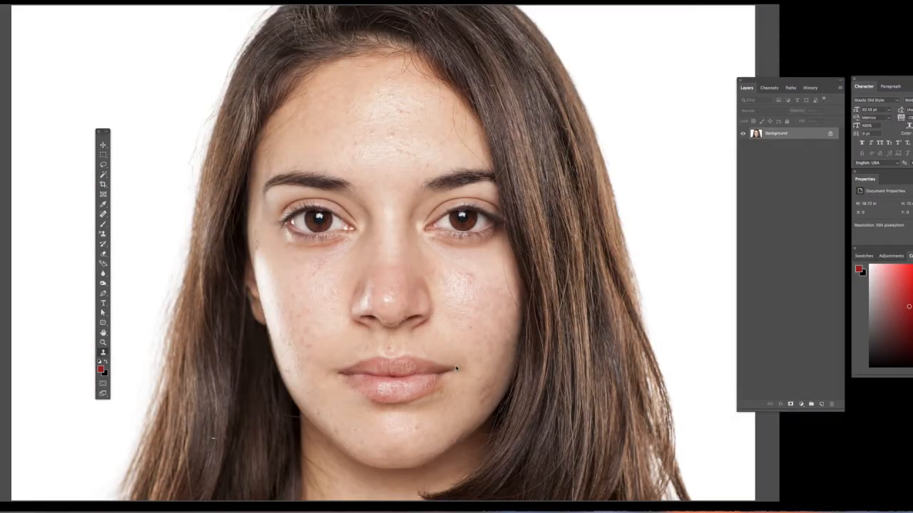
mouse_move(453, 369)
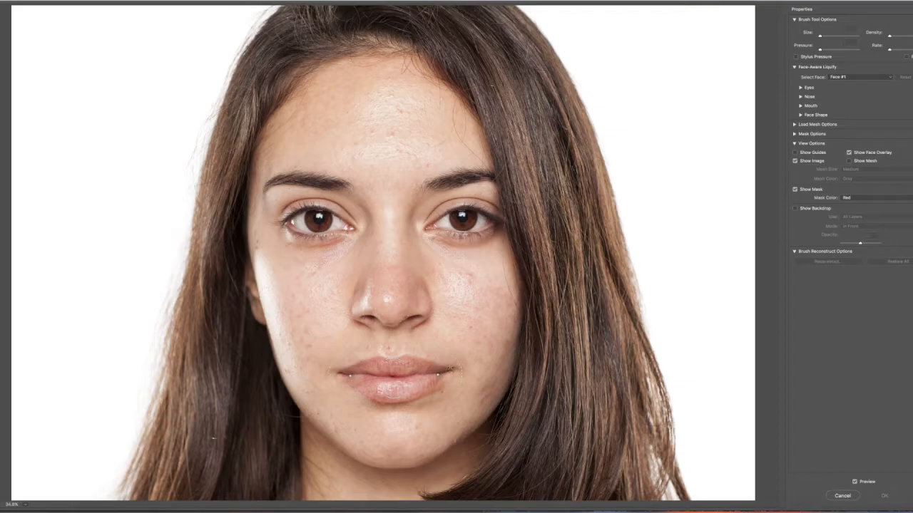
drag(446, 371, 450, 369)
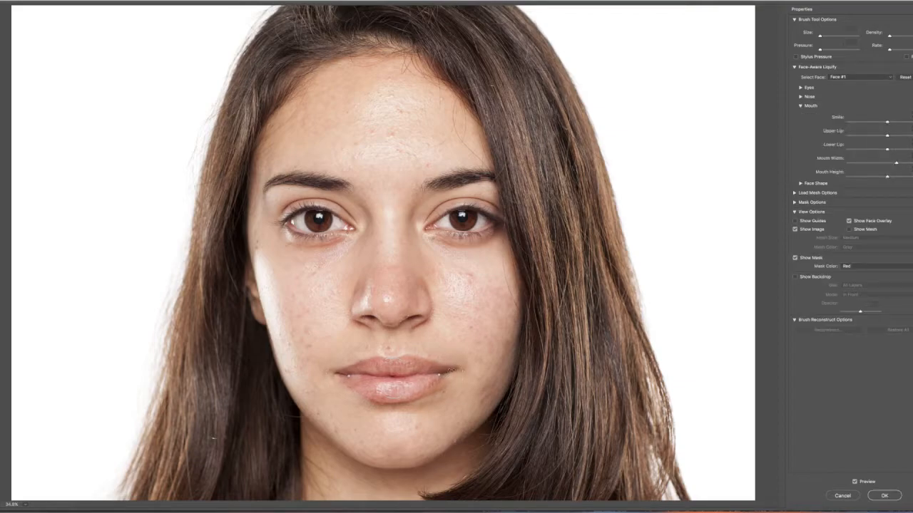
drag(451, 370, 452, 367)
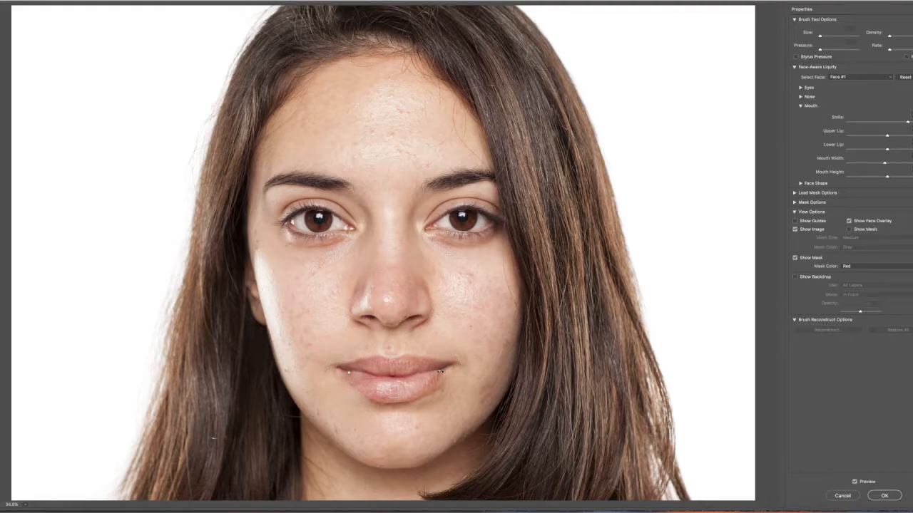
mouse_move(502, 269)
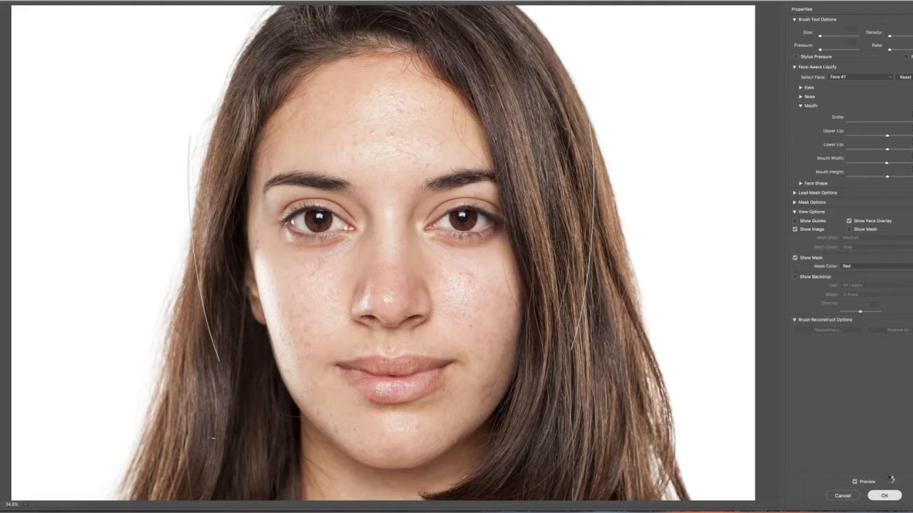
click(885, 495)
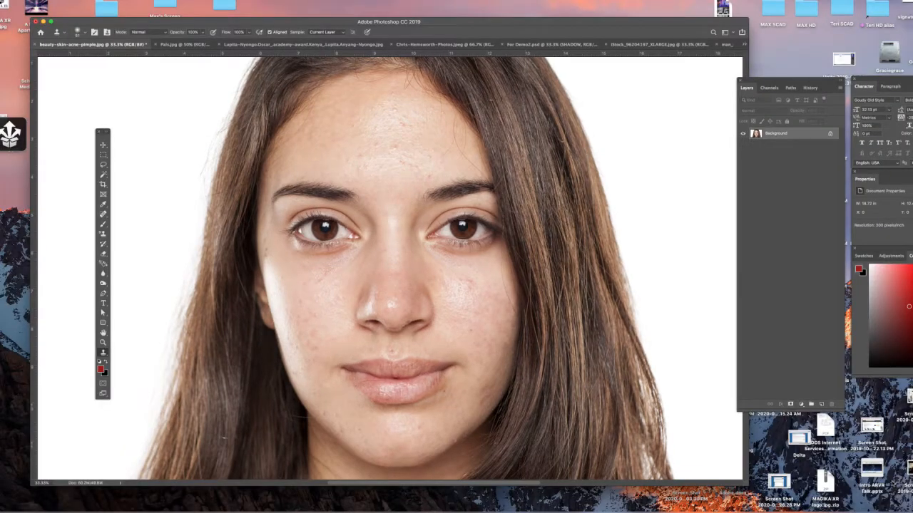